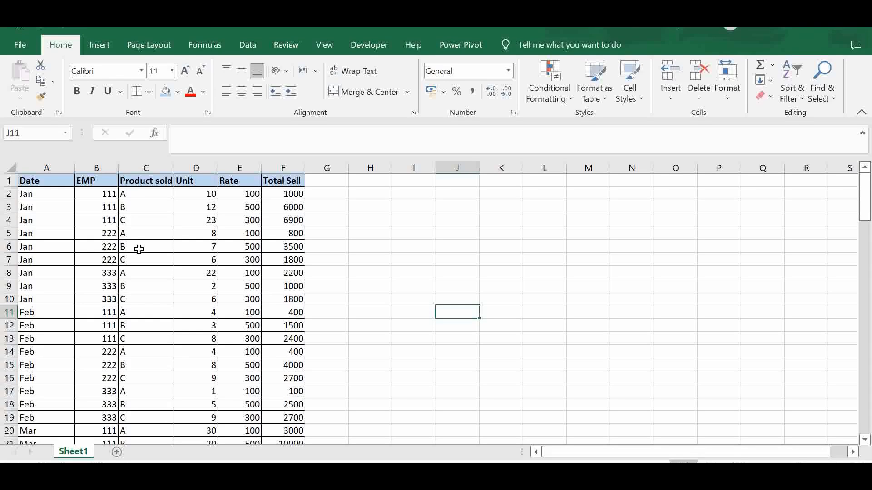
Step: Look over the sales table's rows down to the March entries, checking the date, employee, product and unit data
click(157, 267)
scroll(157, 267, down, 4)
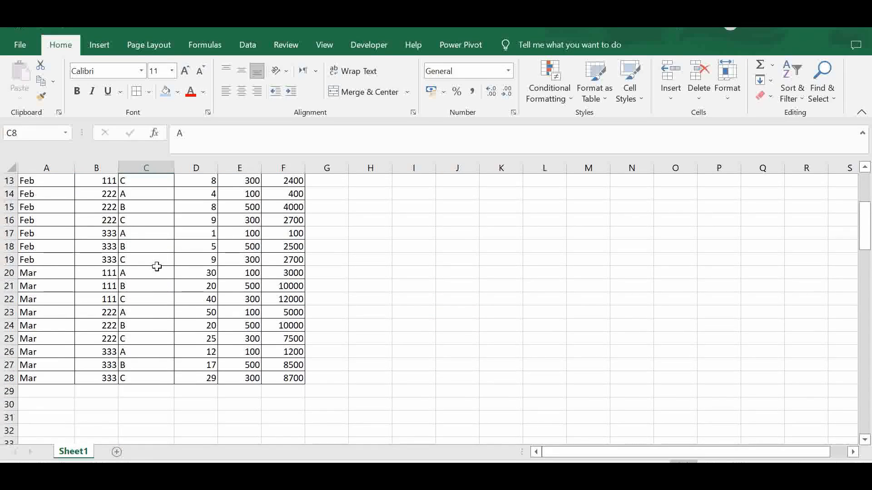
scroll(156, 267, up, 5)
scroll(156, 267, down, 1)
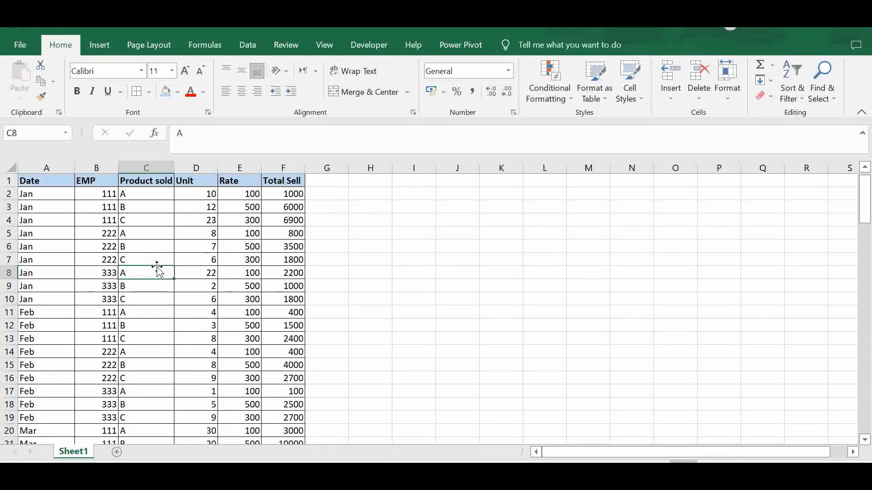
click(82, 251)
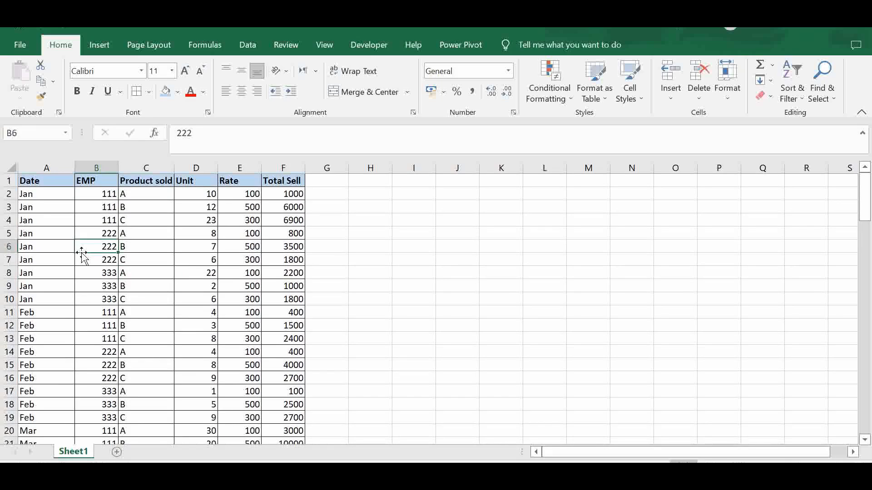
click(129, 263)
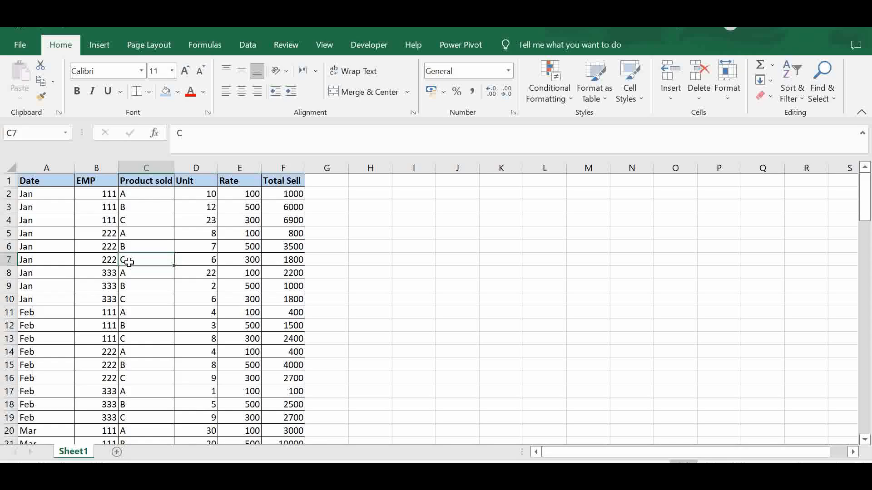
click(45, 196)
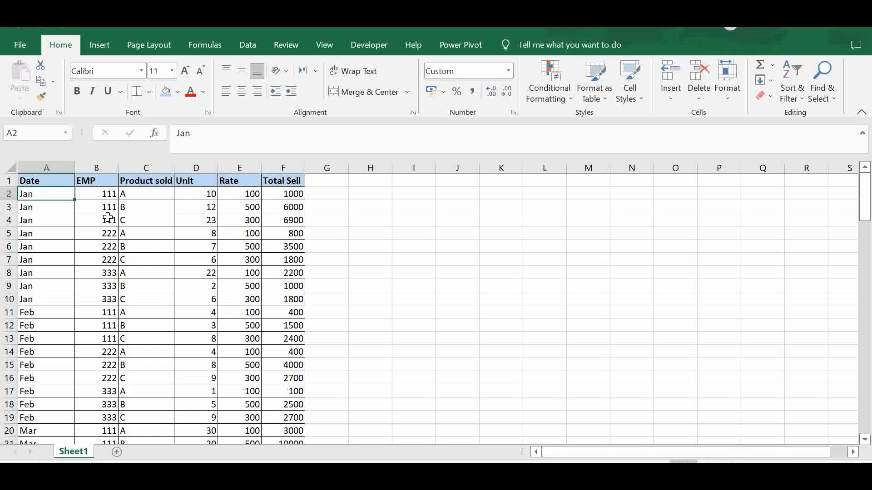
click(166, 247)
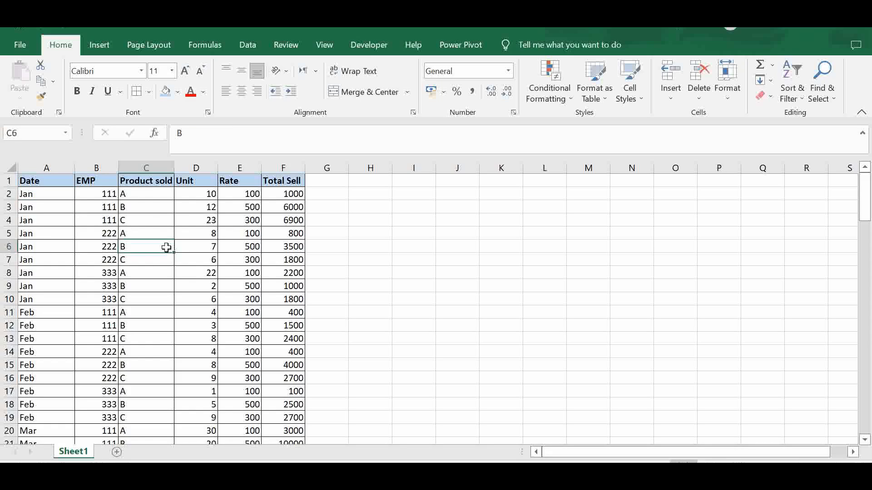
click(208, 221)
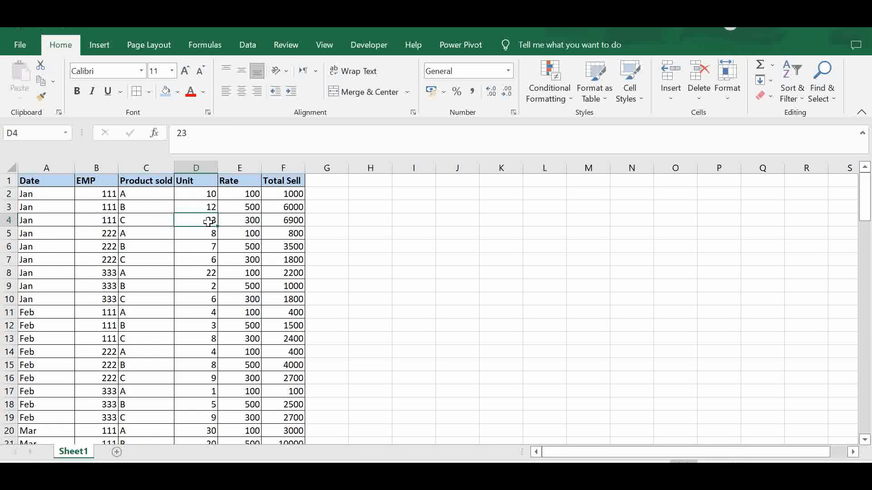
click(69, 212)
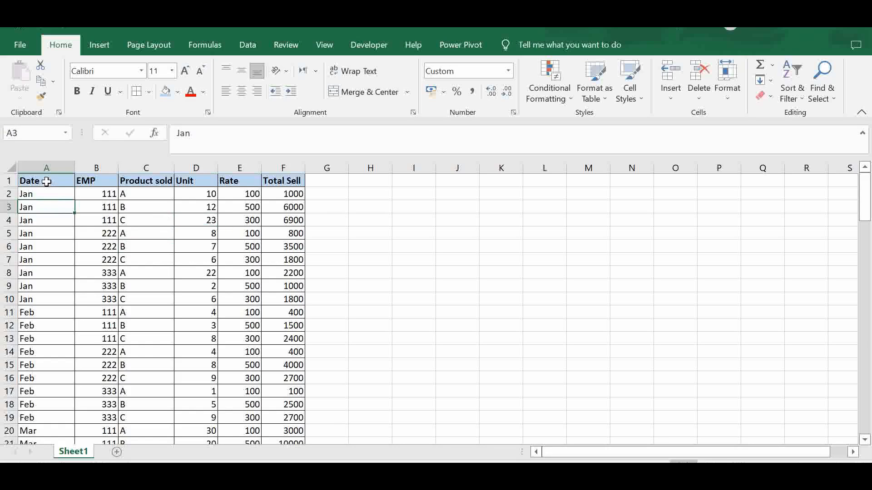
Step: Examine each column from Date to Rate, then the Total Sell formula in F2
double_click(47, 182)
scroll(51, 287, down, 3)
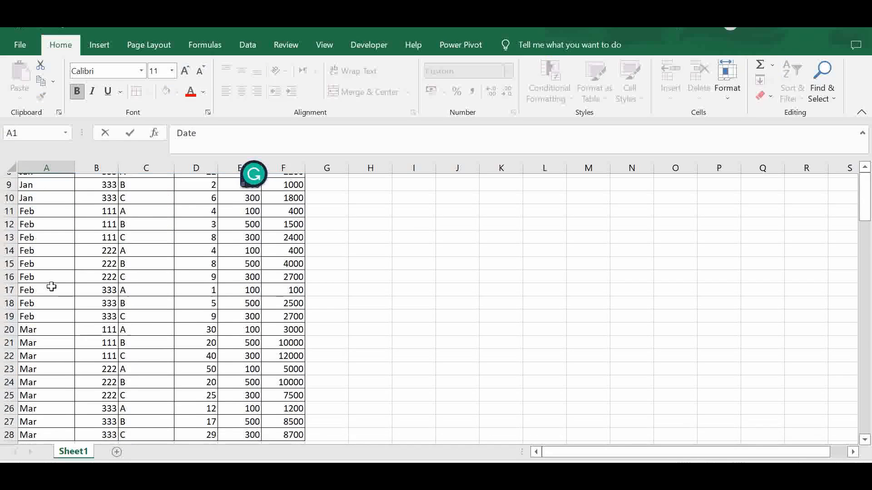
scroll(50, 286, up, 4)
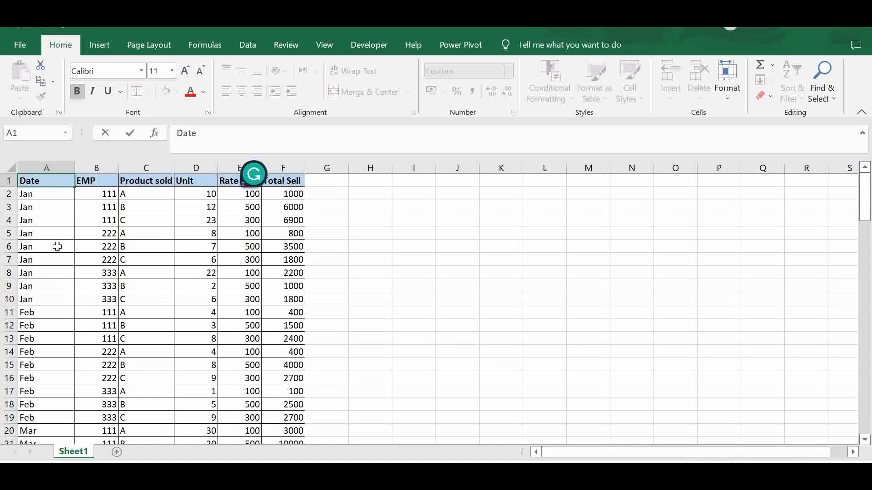
click(96, 184)
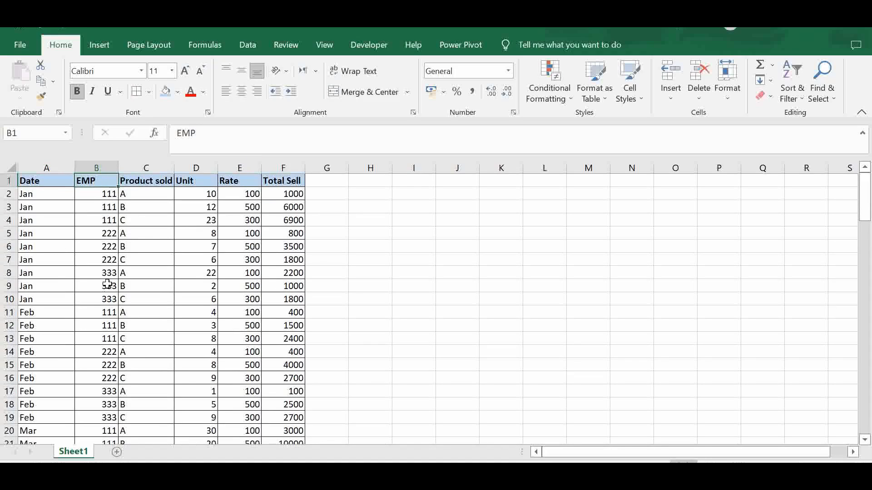
click(152, 184)
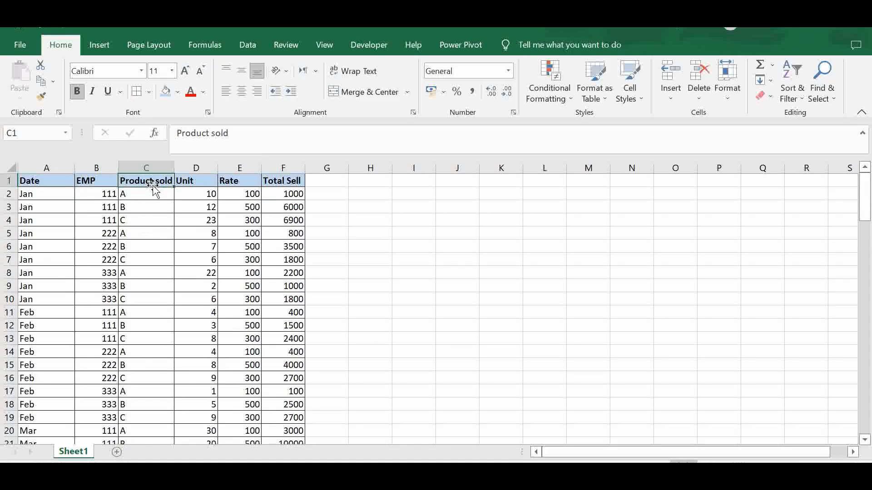
click(196, 180)
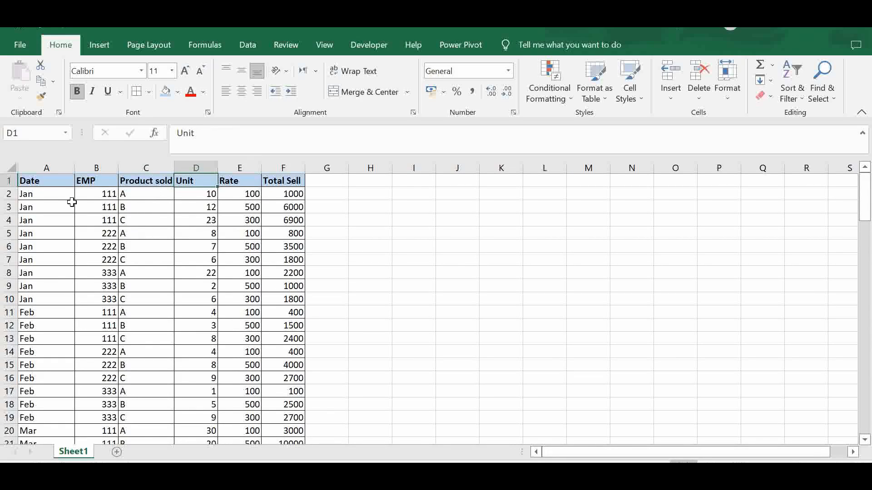
click(208, 195)
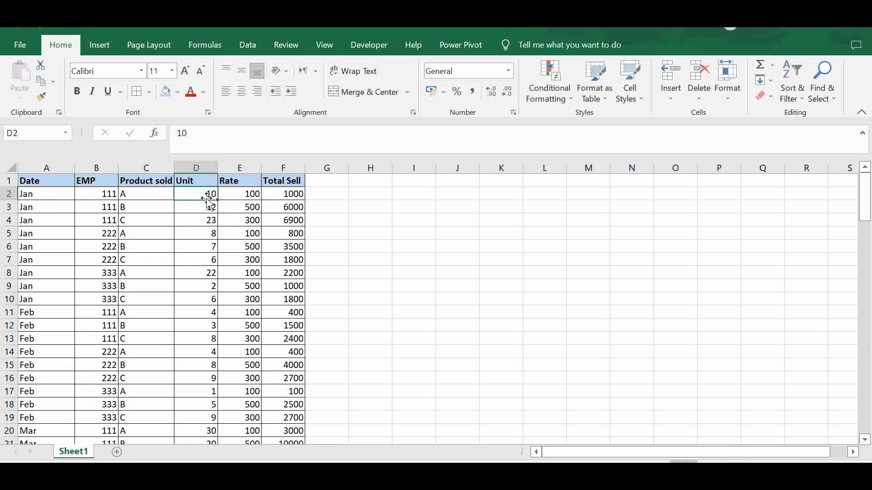
click(248, 183)
click(251, 193)
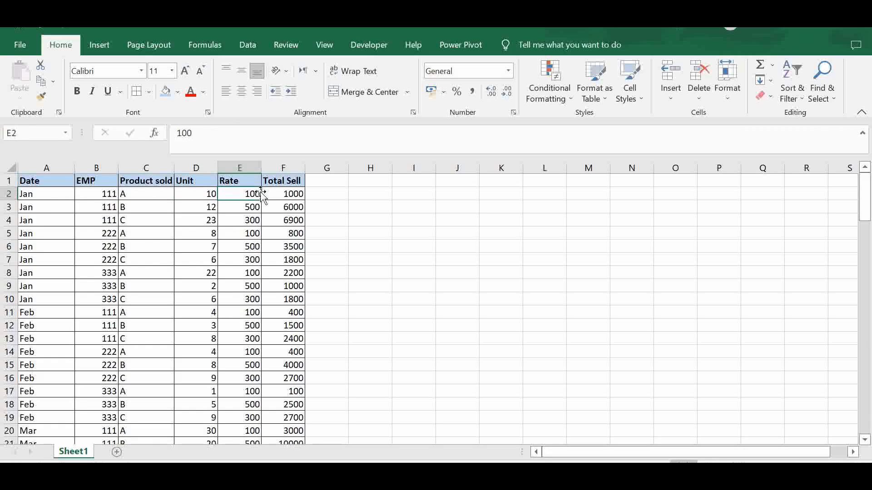
click(285, 195)
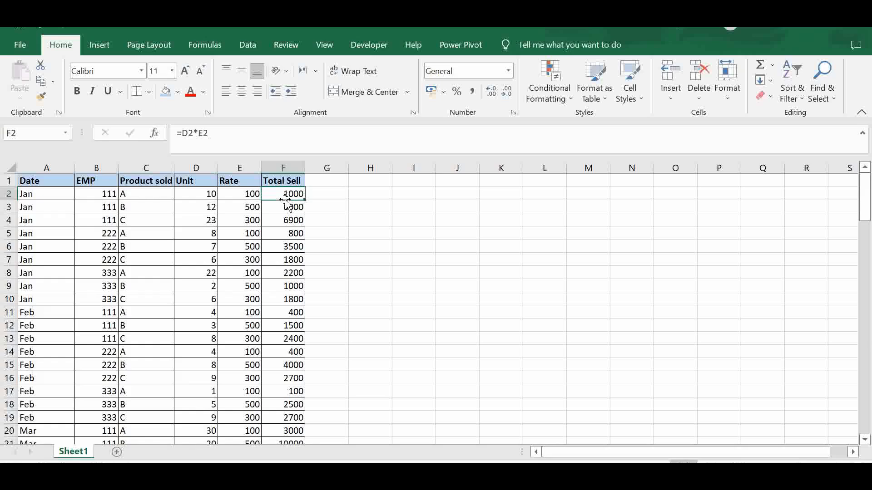
Step: Examine the EMP and Product sold columns to see which products each employee sold across the months
click(141, 234)
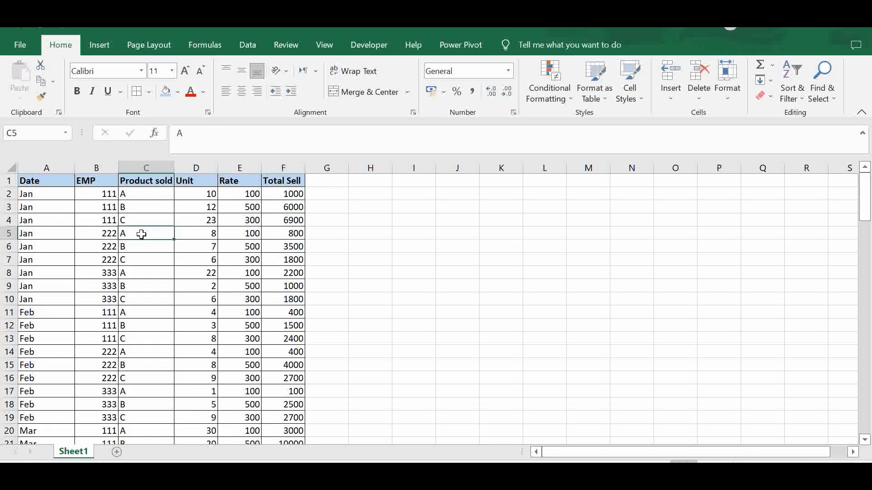
click(138, 205)
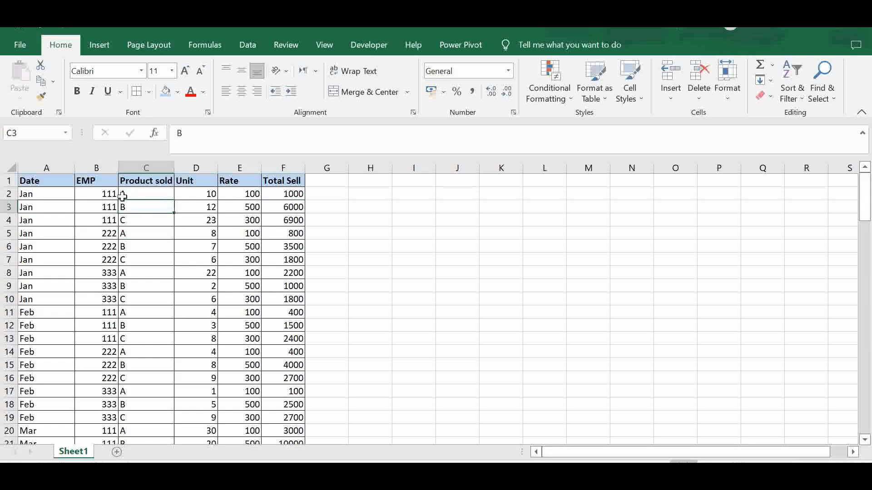
click(106, 197)
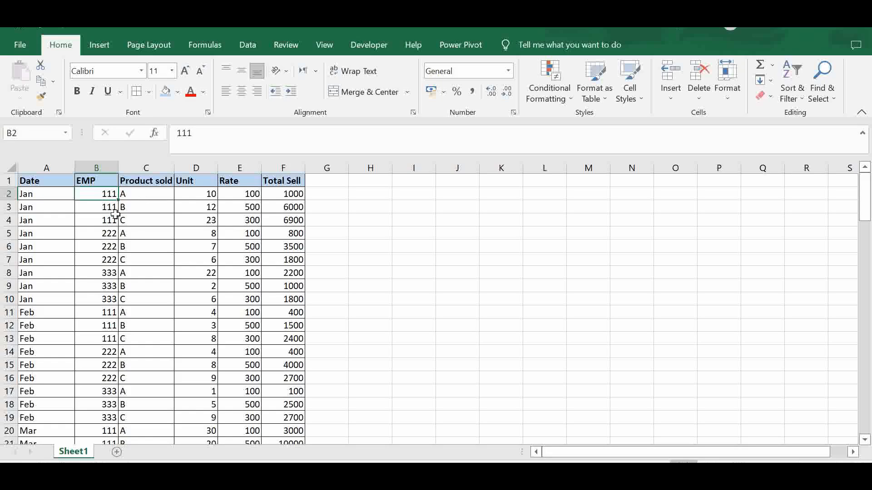
click(136, 208)
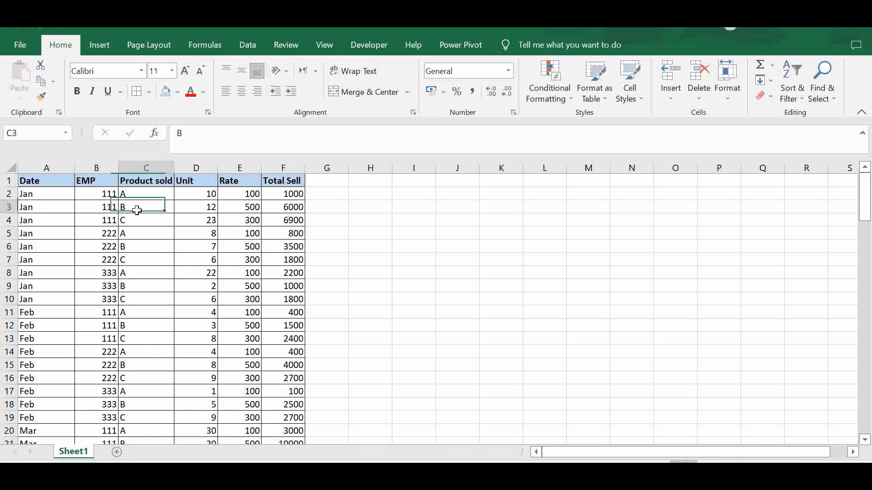
click(144, 218)
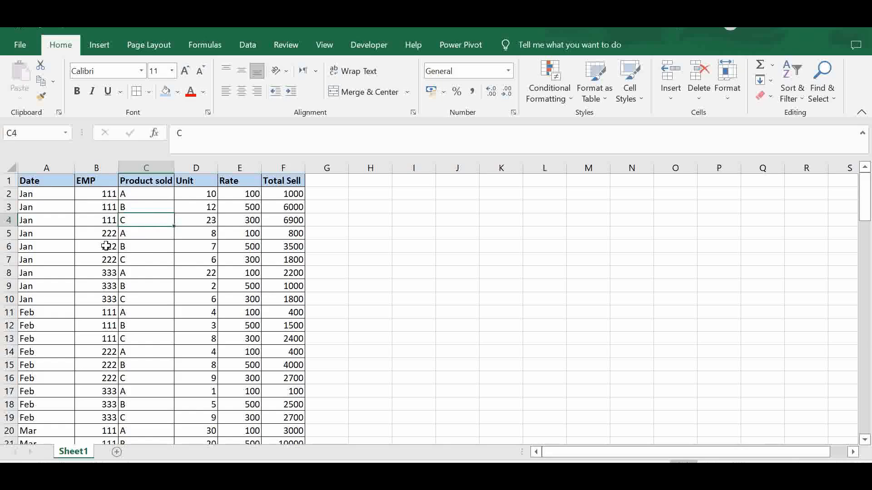
click(132, 195)
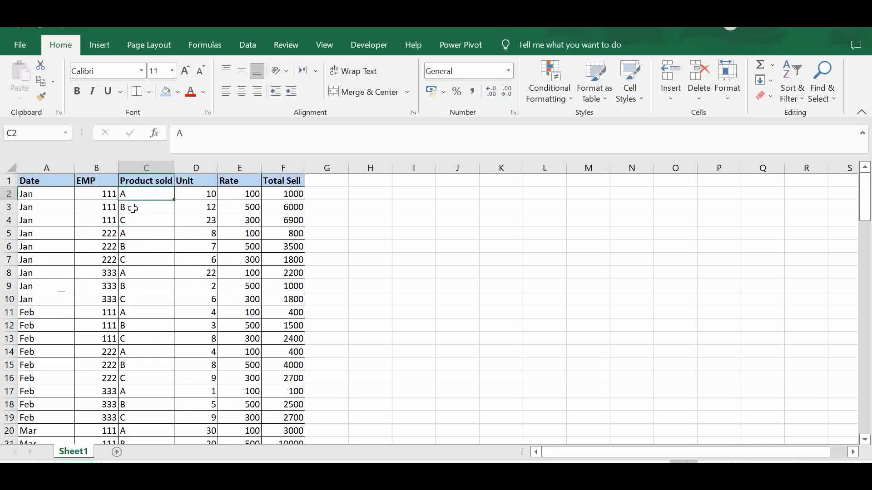
click(132, 208)
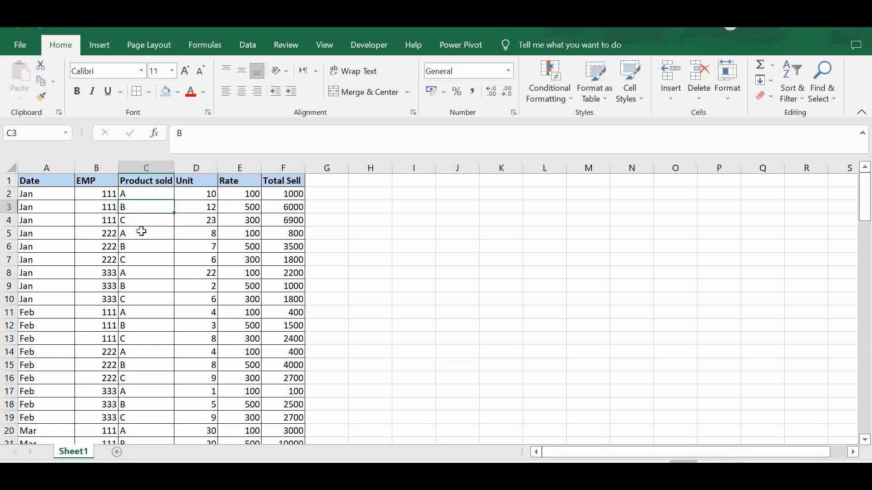
click(186, 256)
scroll(186, 256, down, 3)
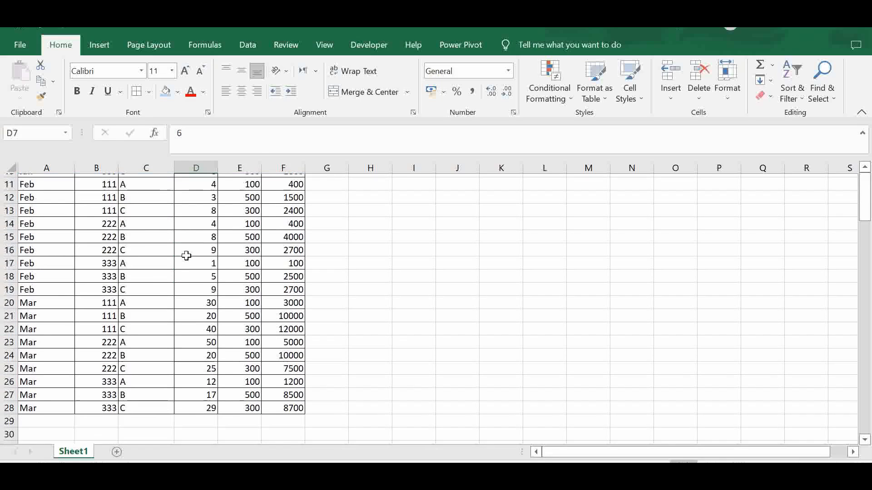
click(145, 312)
scroll(146, 309, up, 4)
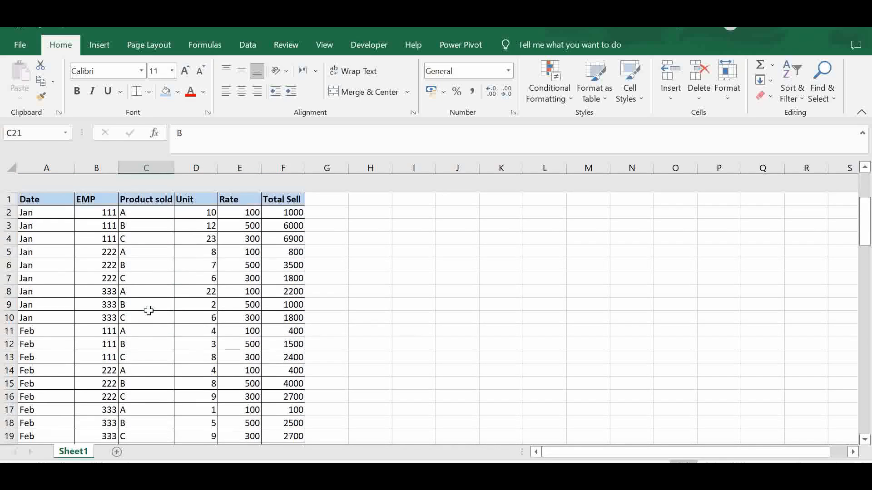
click(146, 211)
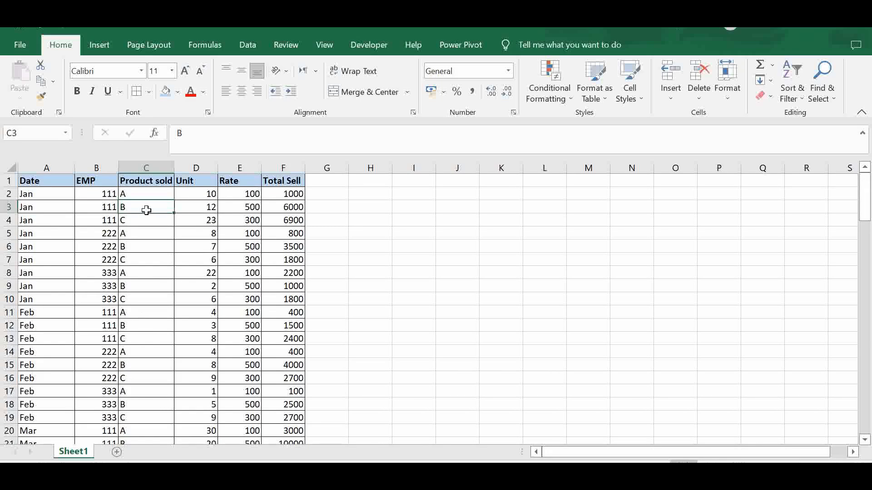
Step: Create a PivotTable on a new worksheet from the sales data range Sheet1!$A$1:$F$28
click(94, 246)
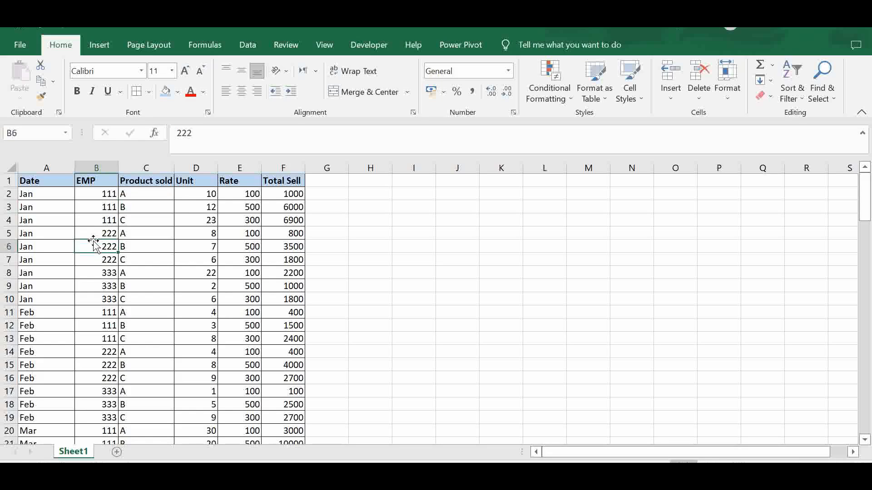
click(103, 45)
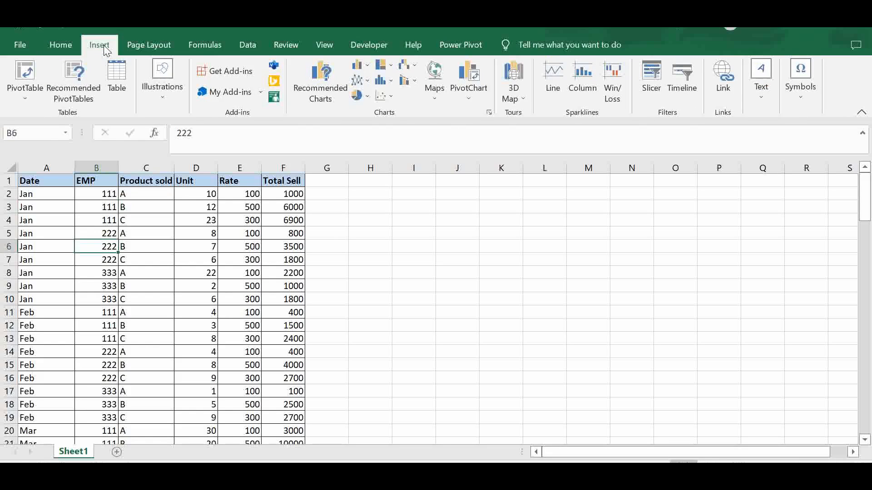
click(29, 81)
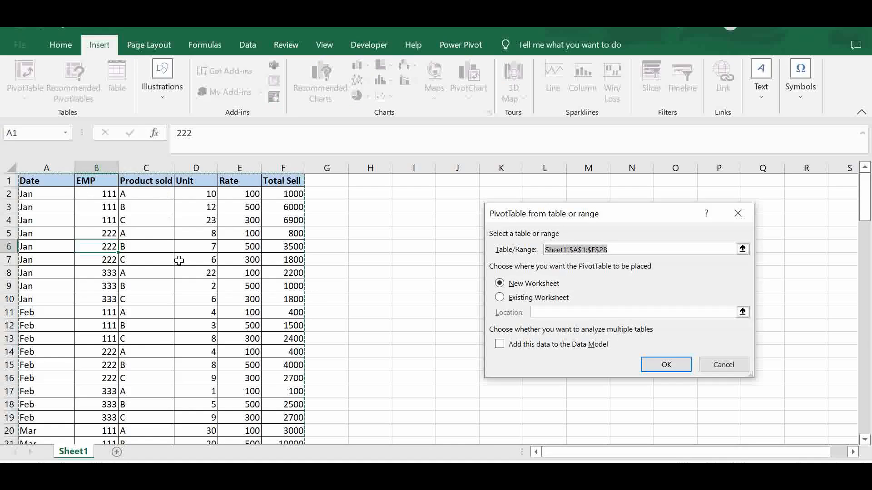
scroll(180, 260, down, 4)
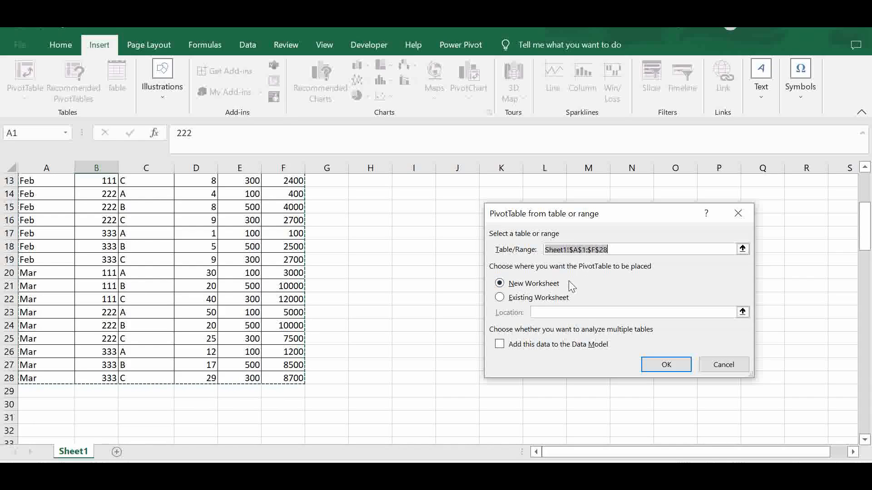
click(684, 370)
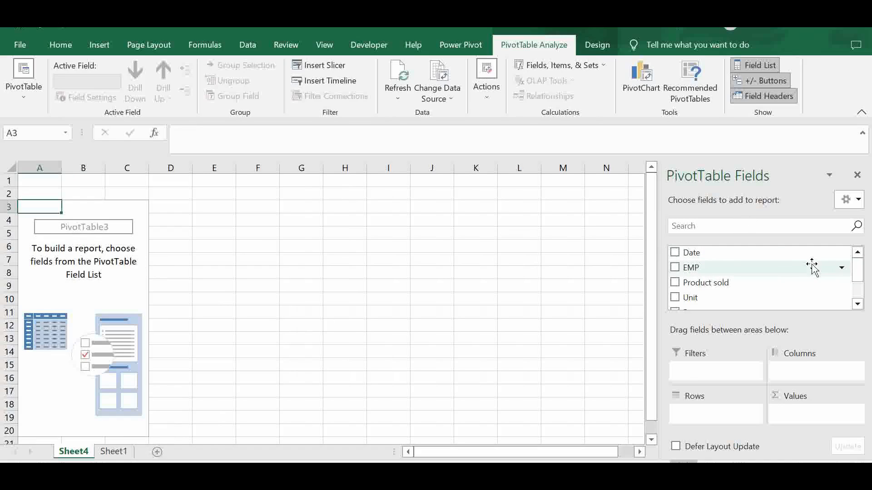
Step: Look through the fields available for the new PivotTable, from Date to Total Sell
scroll(858, 279, down, 3)
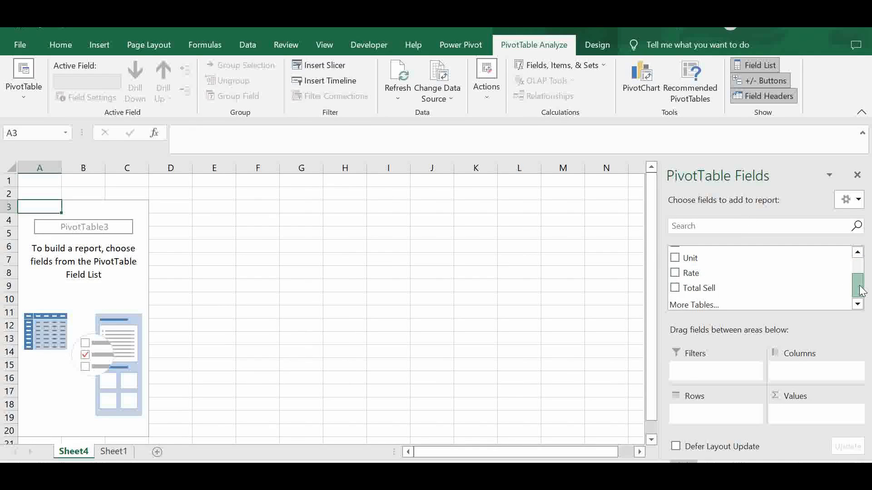
scroll(858, 276, up, 3)
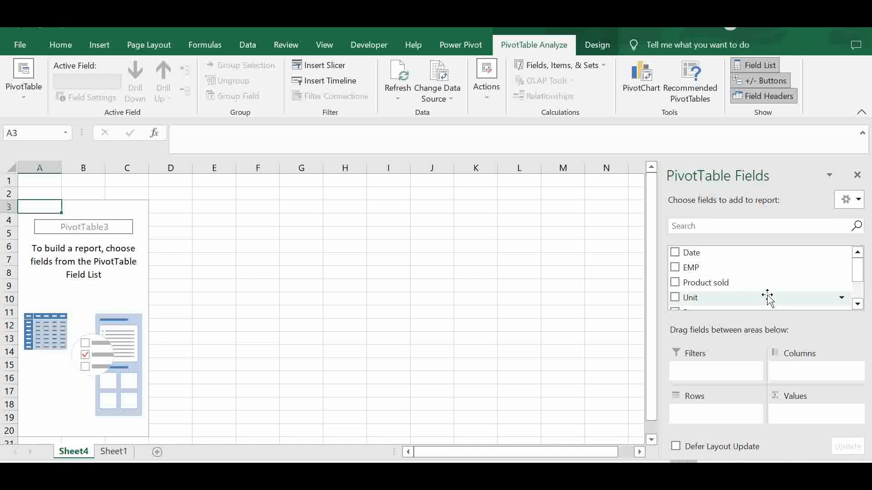
scroll(858, 278, down, 3)
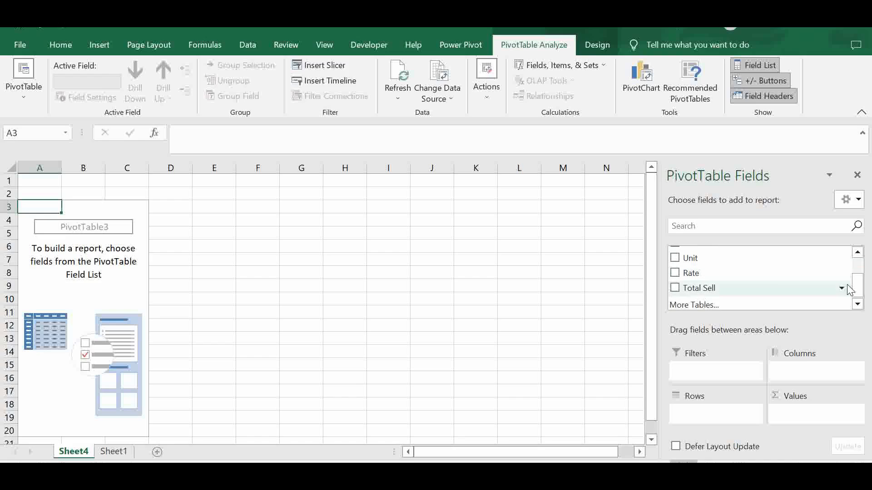
drag(857, 287, 862, 258)
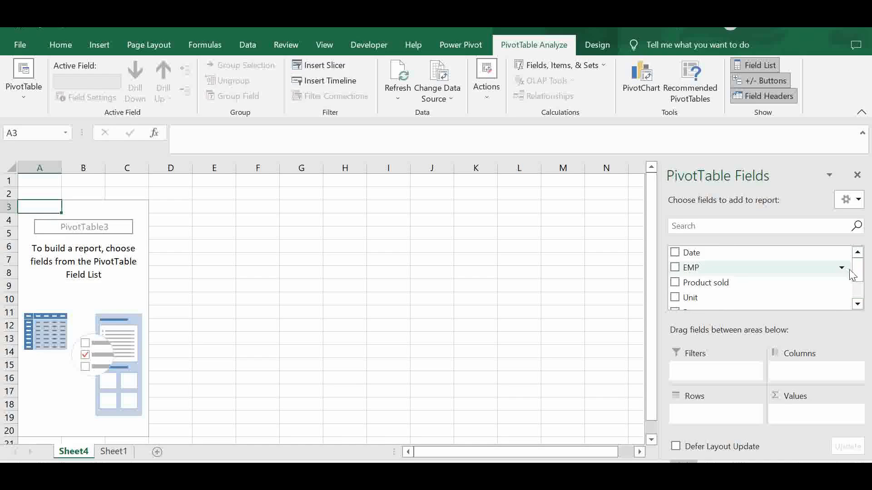
Step: Lay out the PivotTable with EMP as rows, Product sold as columns and the sum of Total Sell as values
drag(714, 271, 729, 413)
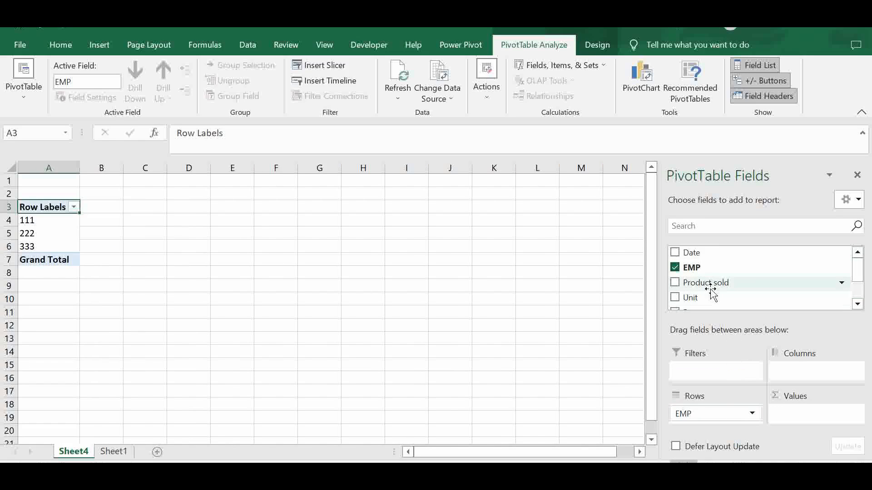
drag(713, 288, 792, 370)
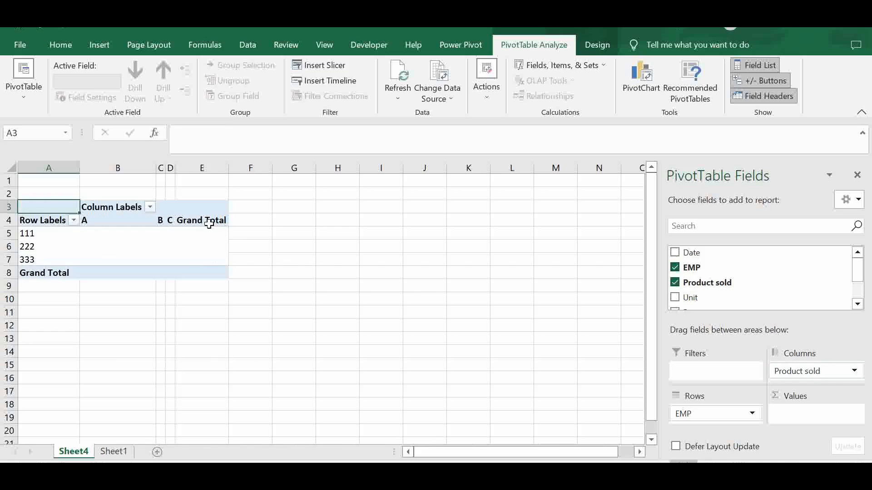
drag(859, 278, 863, 292)
drag(730, 288, 824, 415)
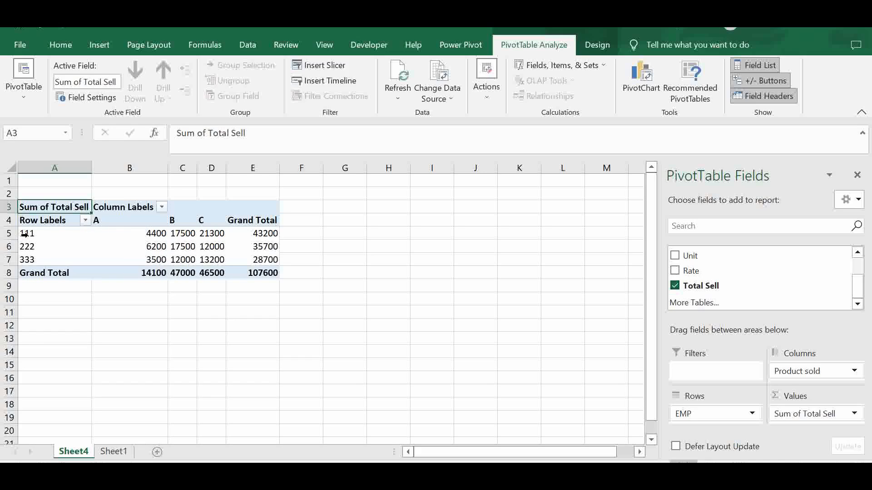
Step: Examine employee 111's sales per product and row total, the grand total for product A, and the overall grand total
mouse_move(155, 238)
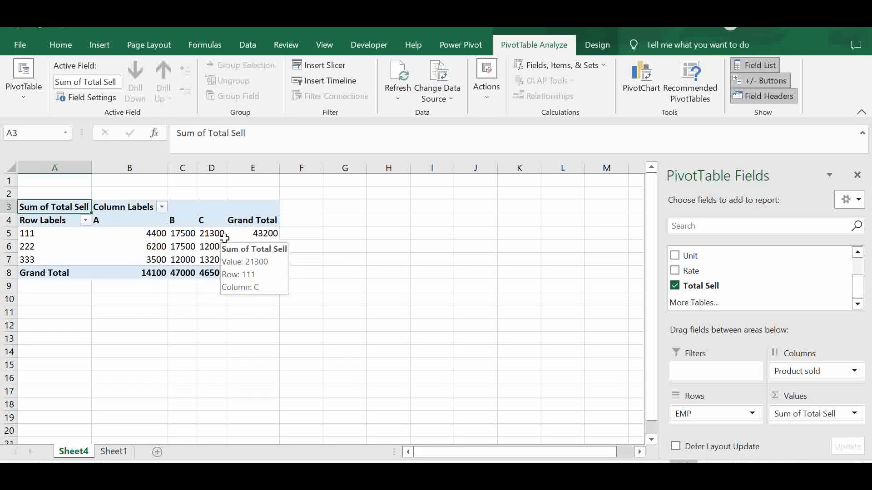
click(255, 234)
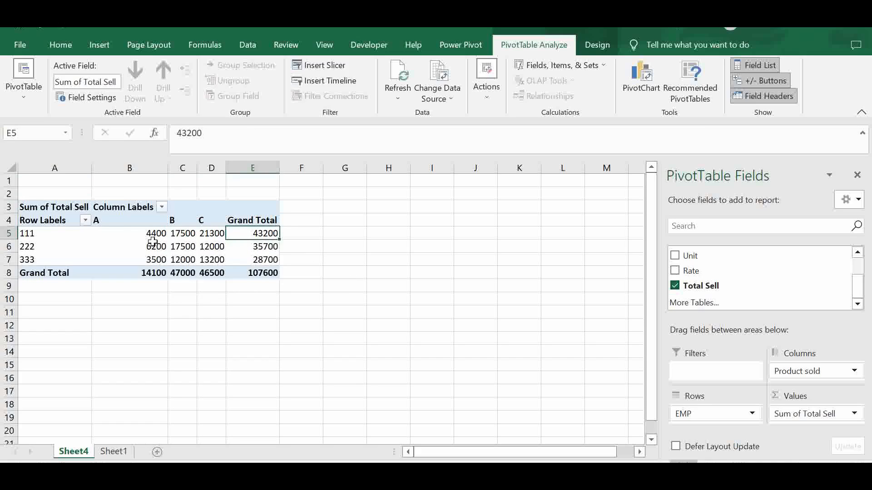
click(132, 231)
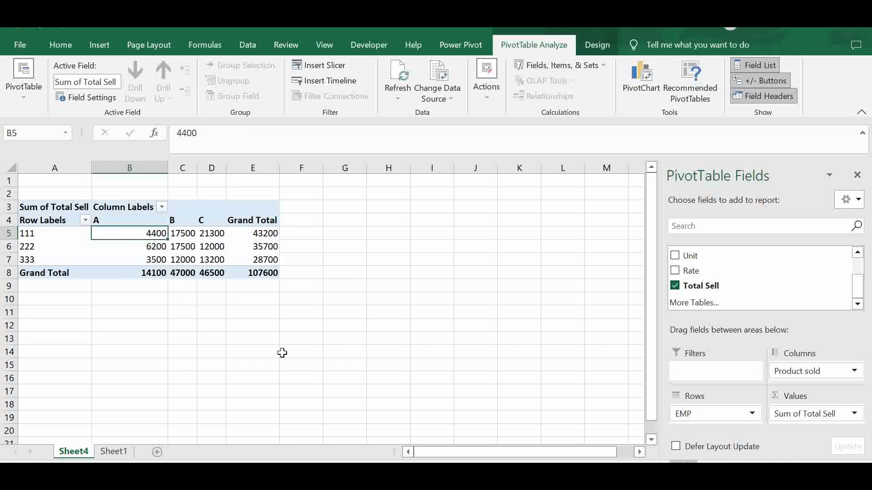
click(145, 275)
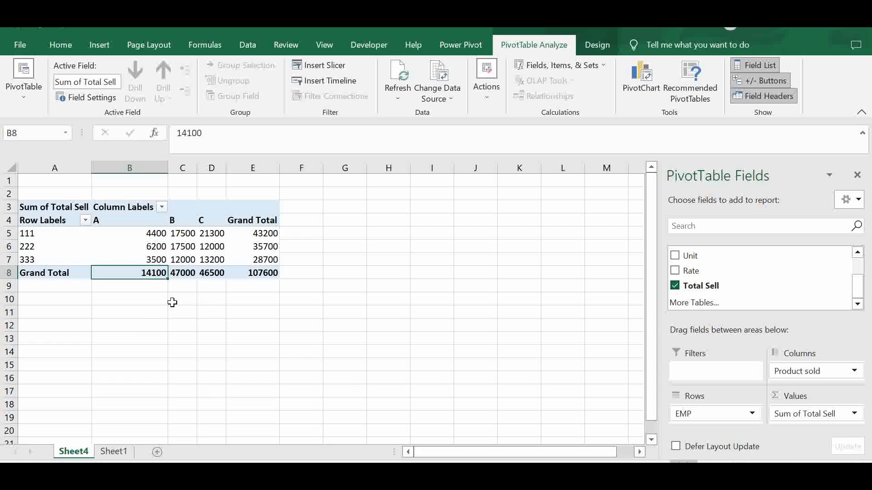
click(263, 273)
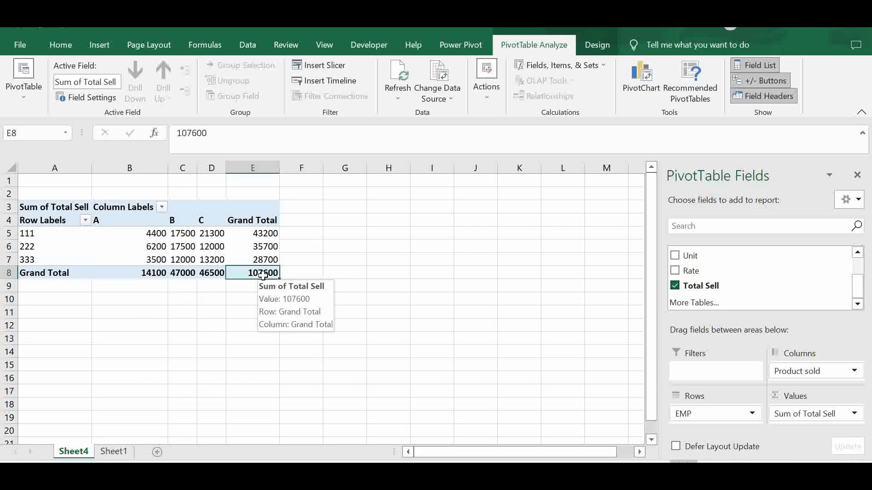